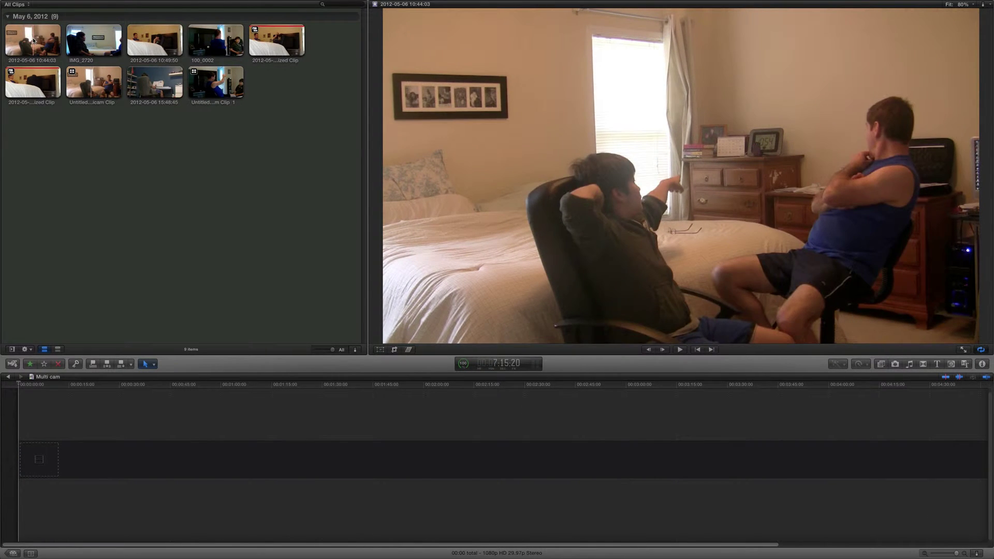
left_click(33, 41)
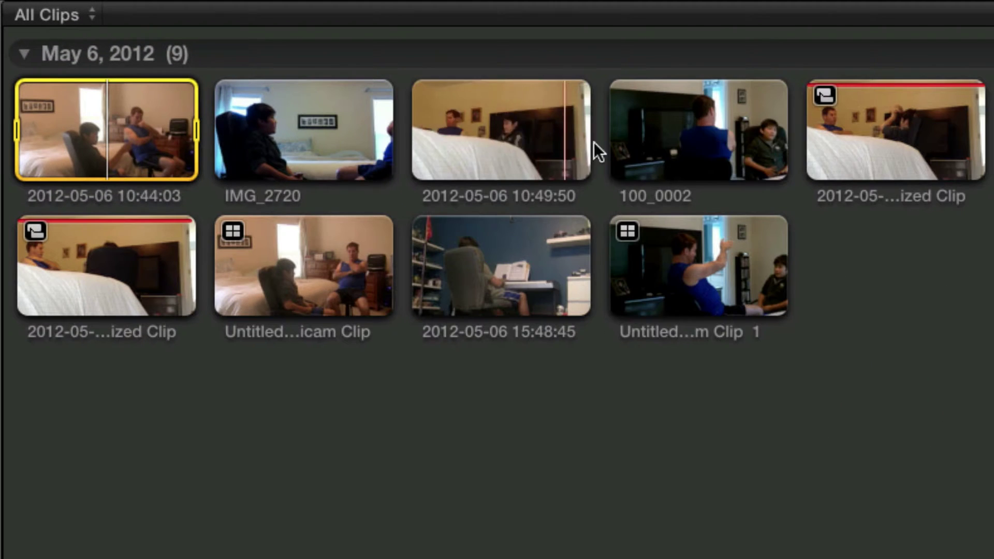
left_click(640, 151)
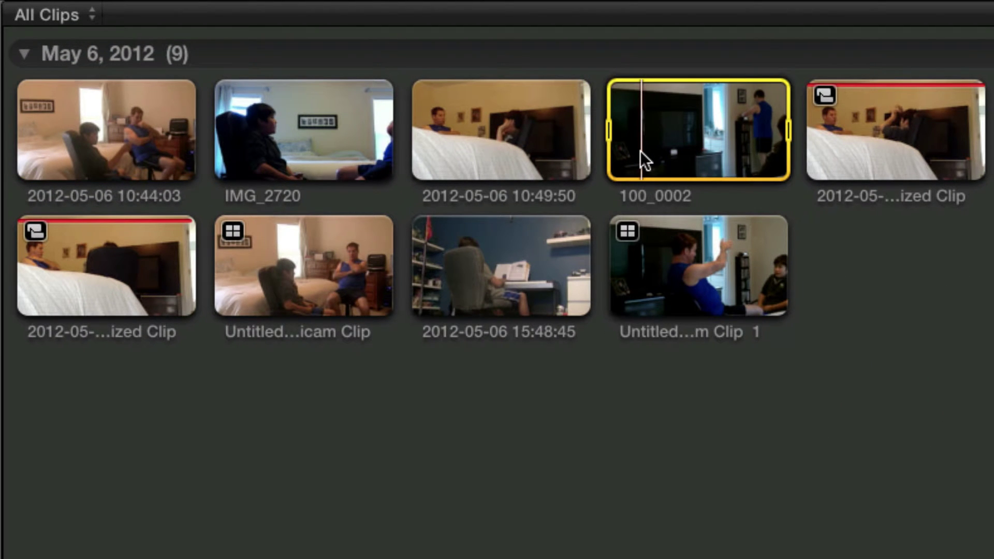
left_click(90, 147)
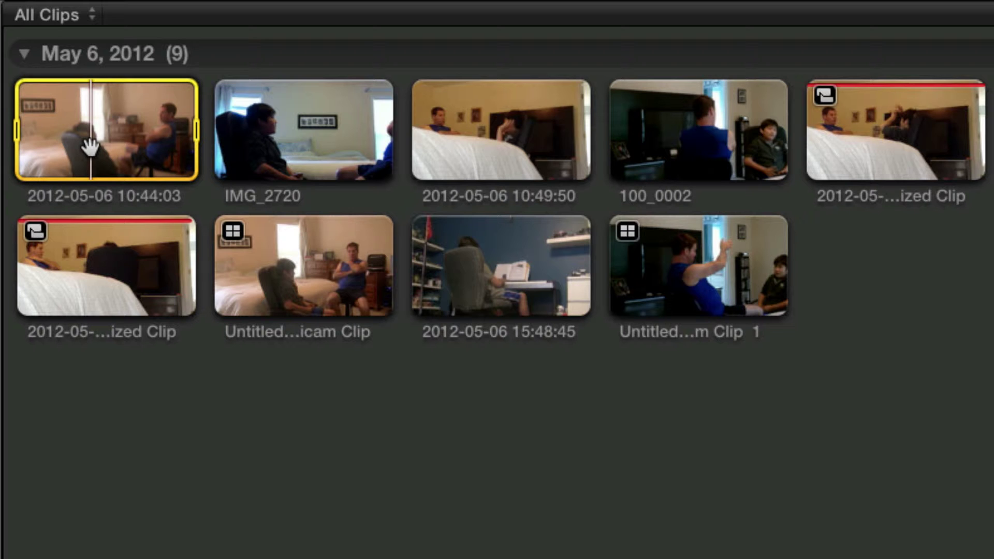
left_click(663, 139, "shift")
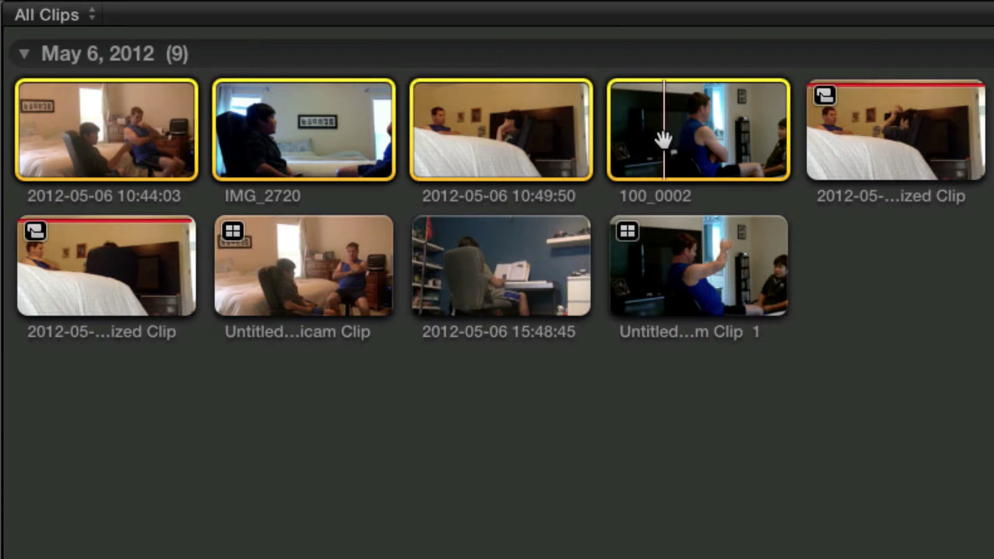
- Start a new multicam clip from the four selected clips and name it 'Multi clip test'
right_click(663, 140)
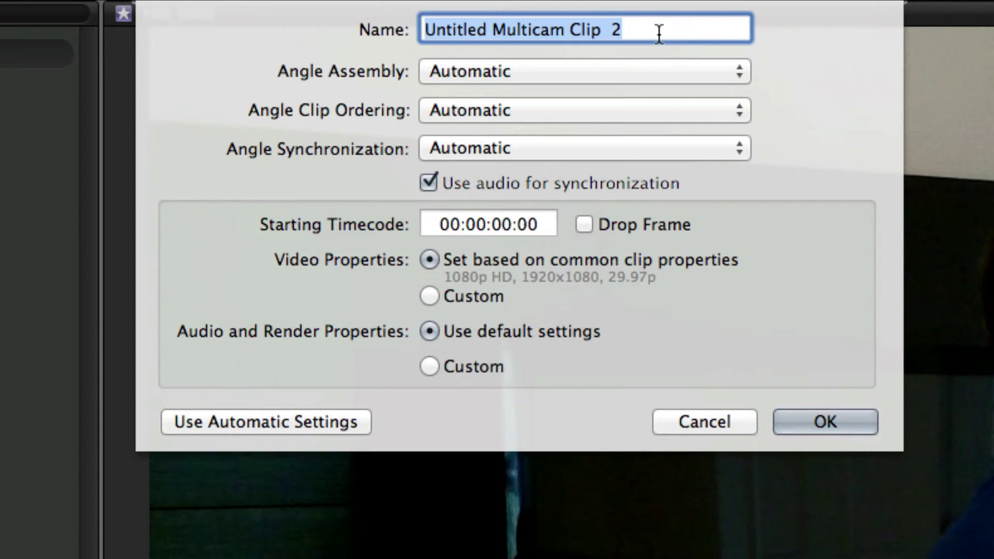
key("BackSpace")
type("M")
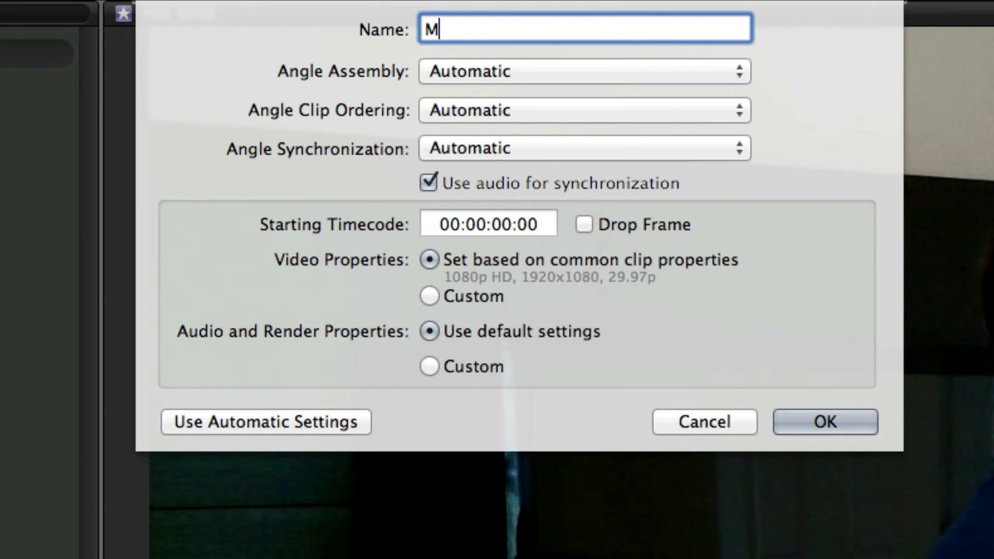
type("ulti clip t")
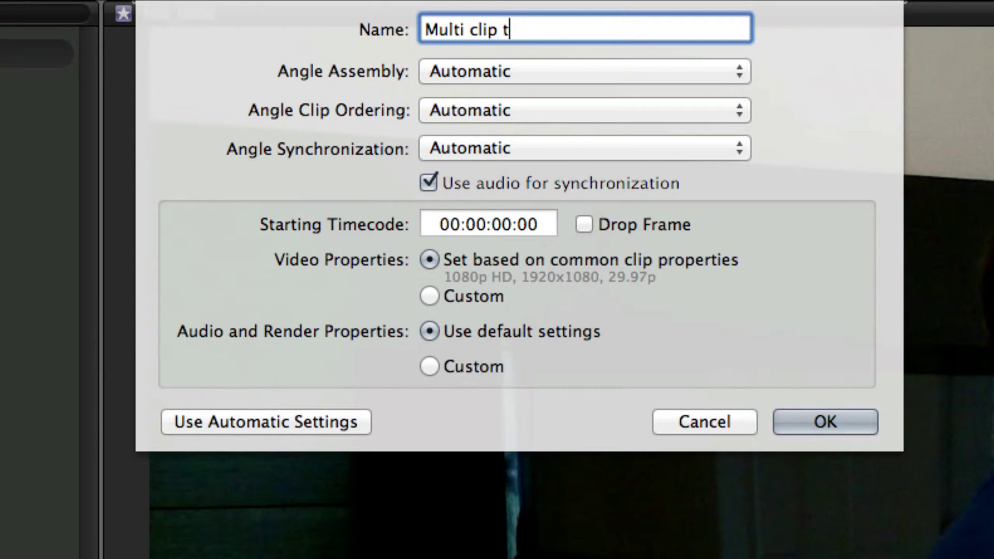
type("est")
- Cancel the new multicam clip and append the Untitled Multicam Clip to the Multi cam timeline
left_click(721, 420)
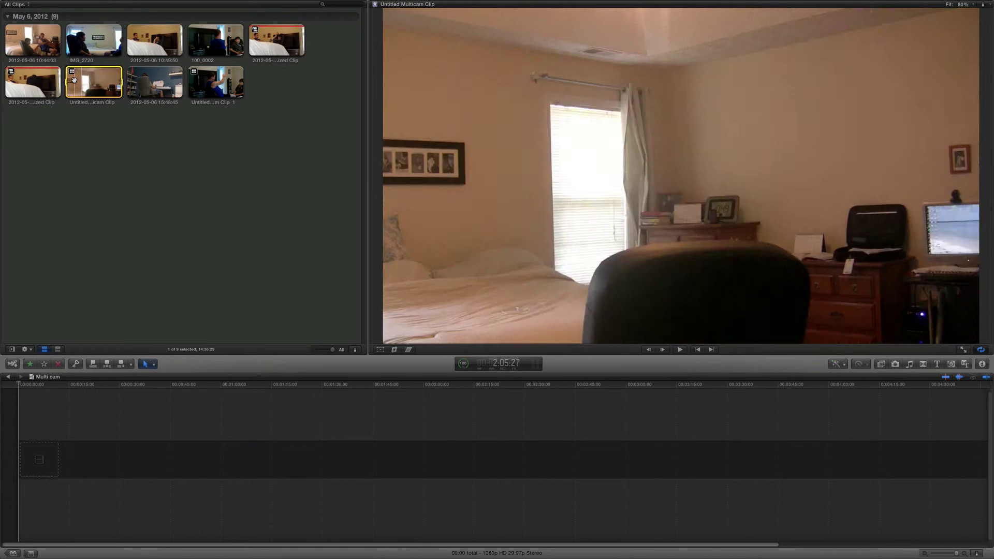
left_click(165, 127)
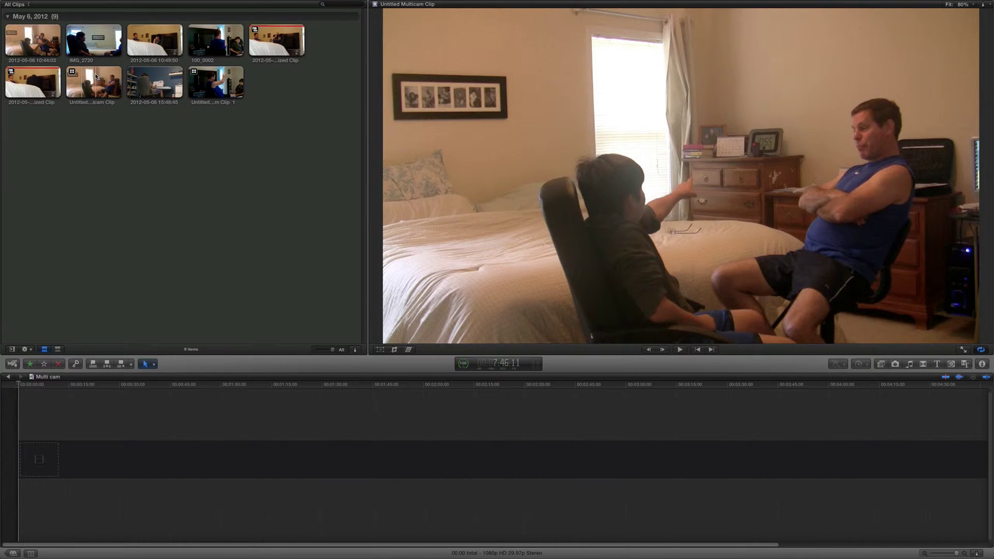
left_click(95, 78)
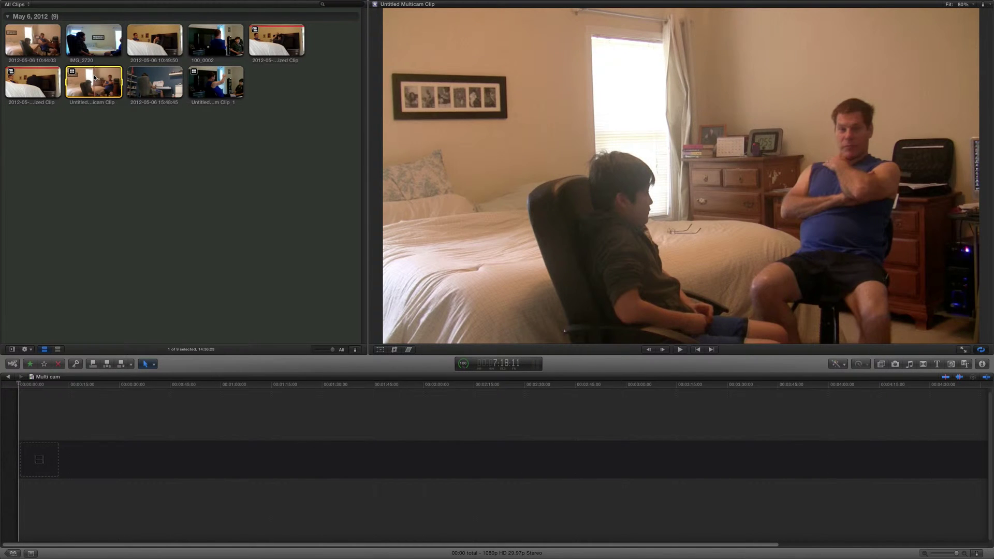
key("e")
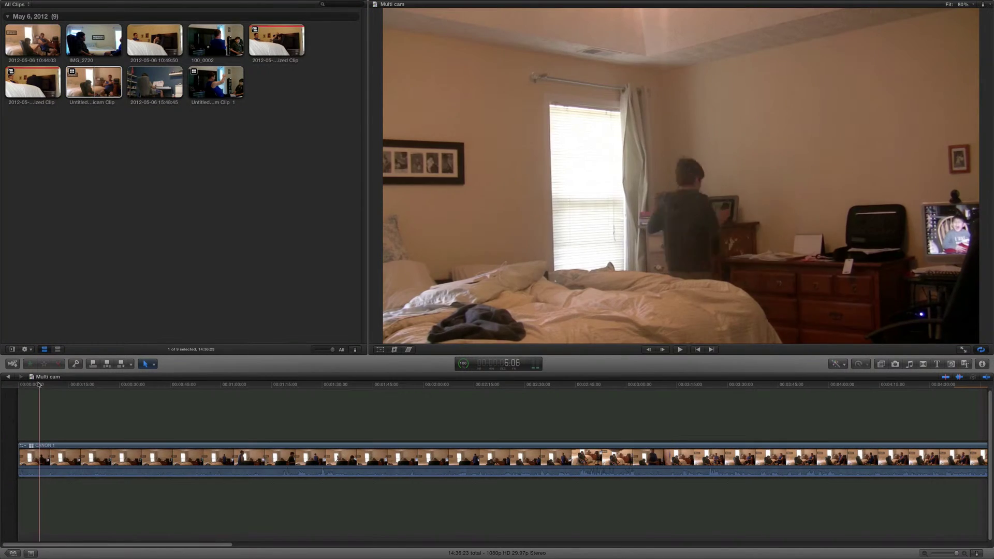
- Play the multicam timeline from its start, then stop and return the playhead to the beginning
left_click(15, 386)
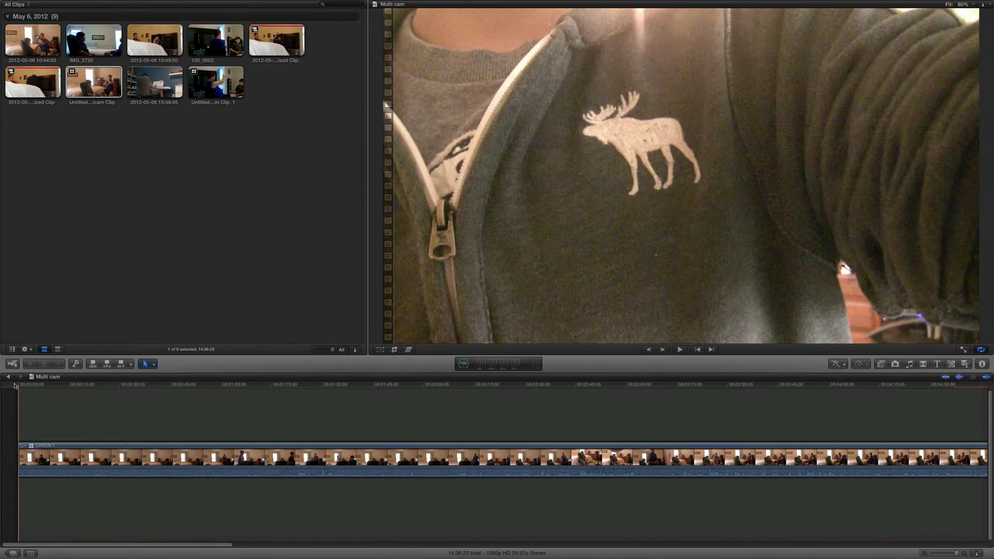
key("space")
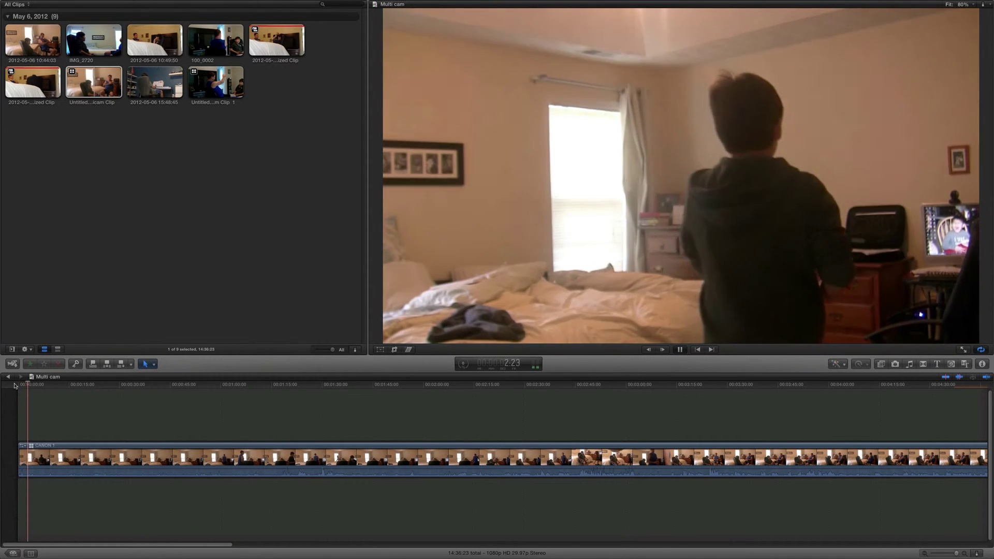
key("space")
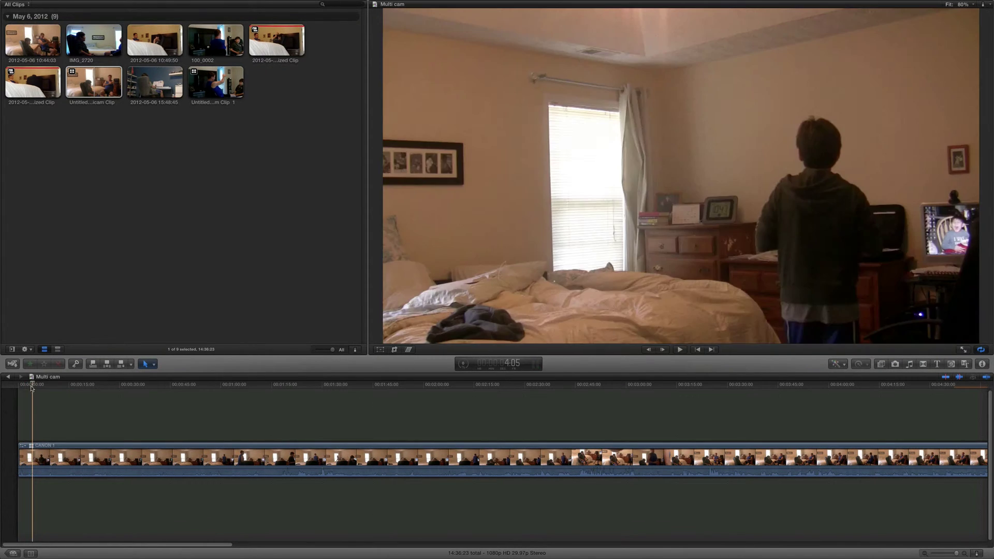
left_click(17, 385)
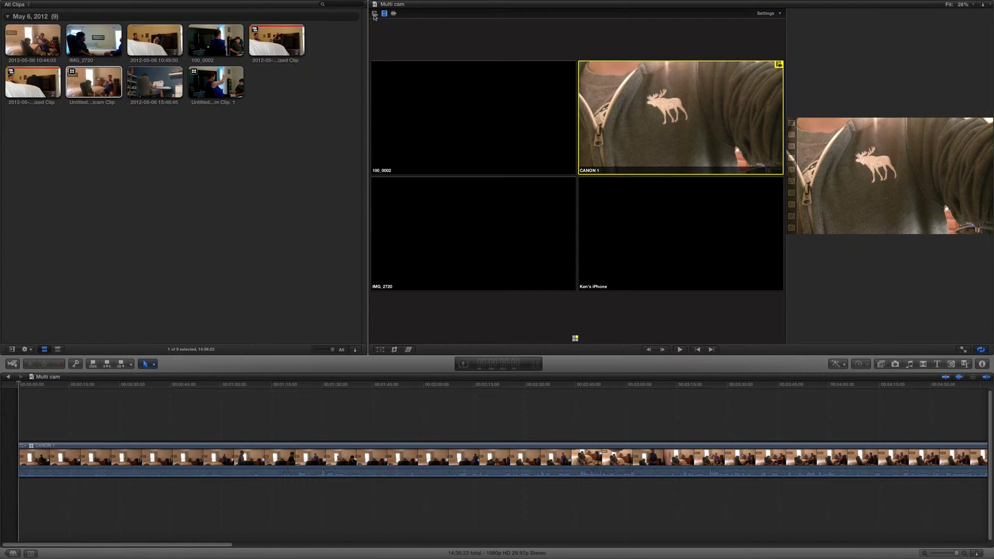
- Split the multicam clip near 20 seconds and switch the later video to 100_0002, keeping CANON 1 audio
left_click(374, 14)
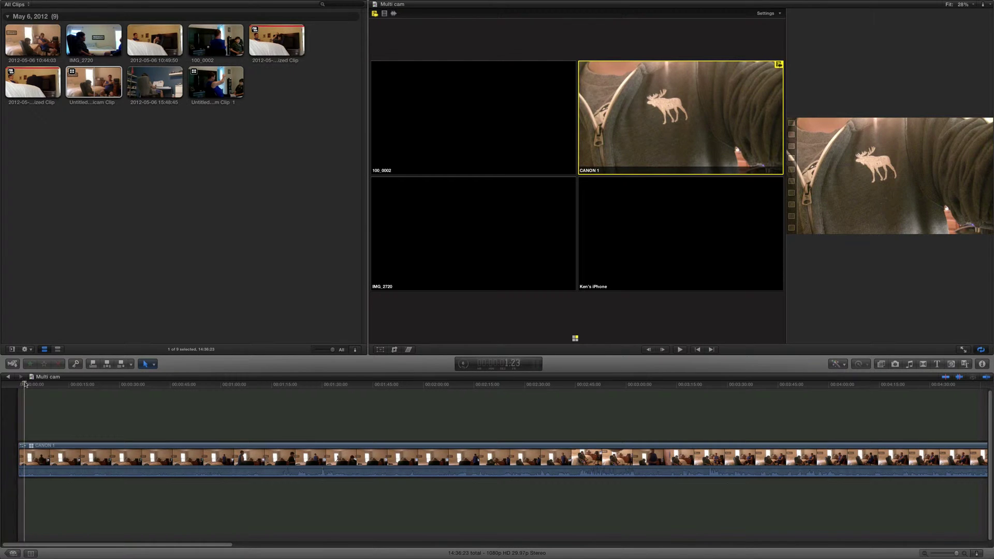
left_click_drag(44, 386, 86, 392)
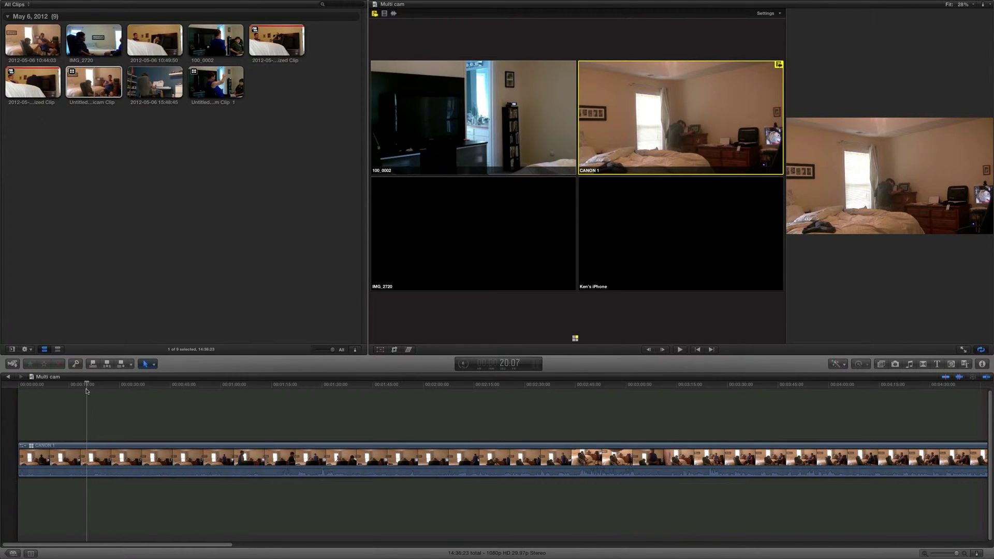
left_click(506, 133)
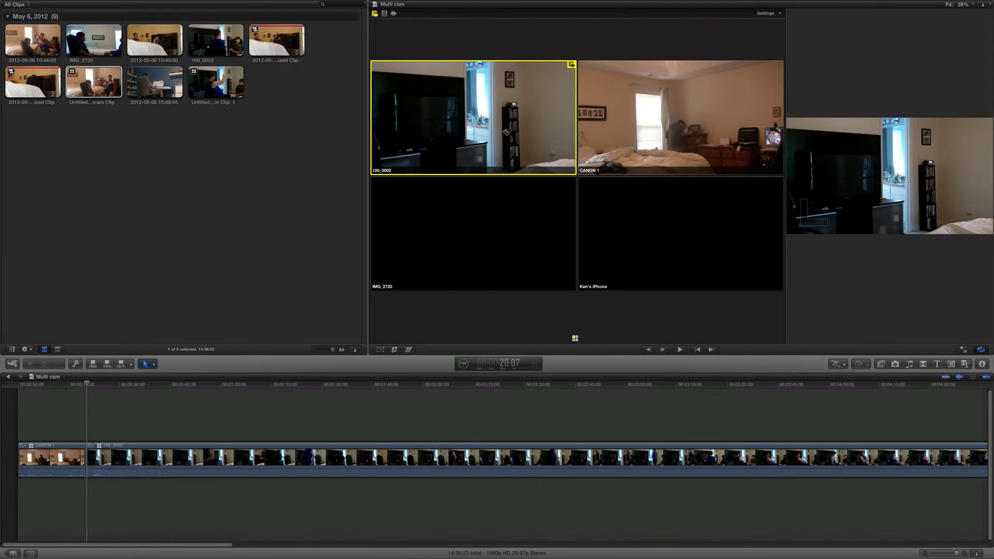
left_click(609, 159)
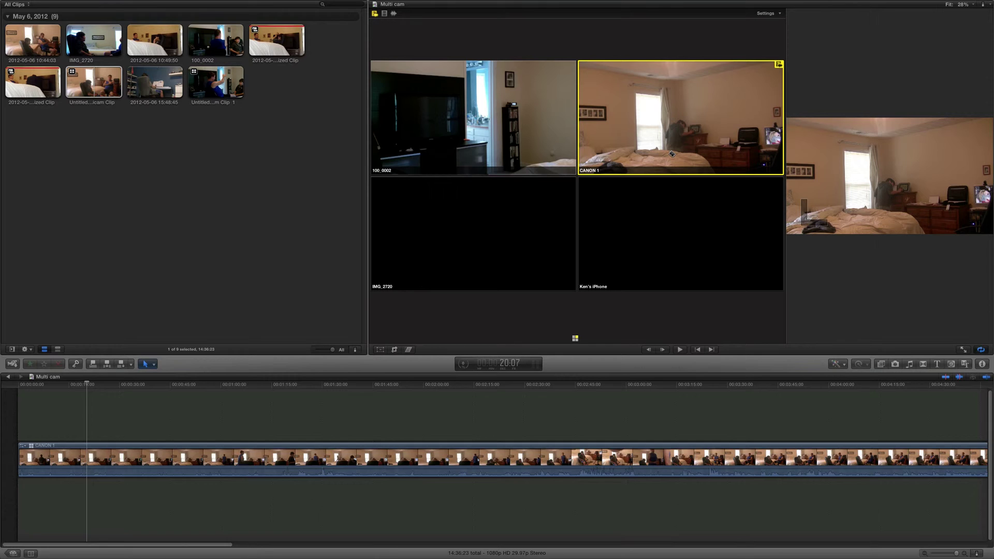
left_click(672, 154)
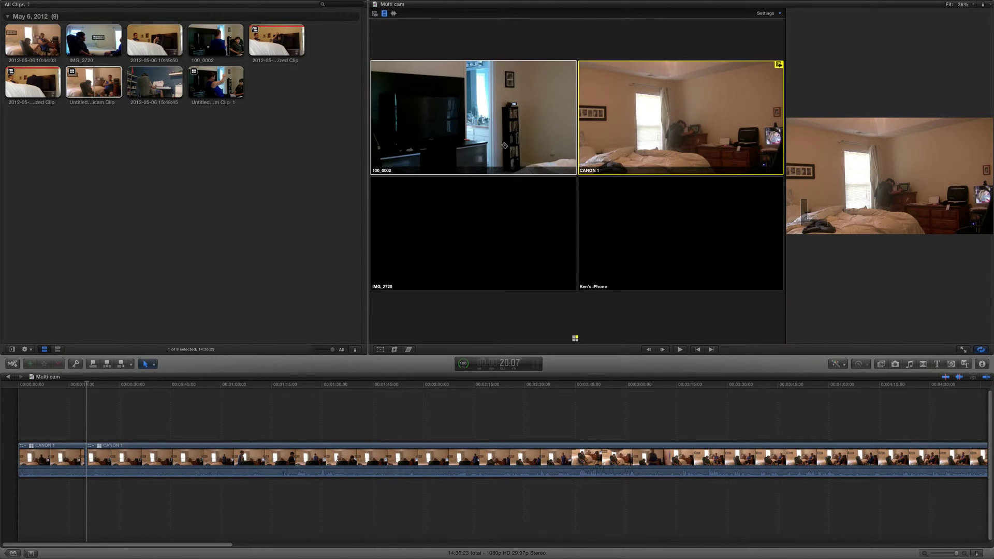
left_click(467, 132)
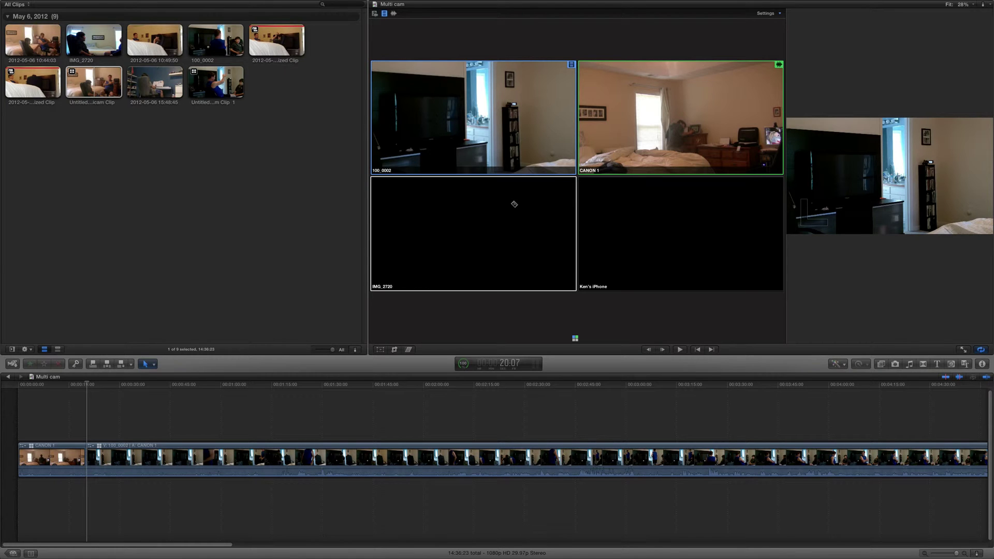
- During playback cut briefly to CANON 1 and back to 100_0002, then check Background Tasks
key("space")
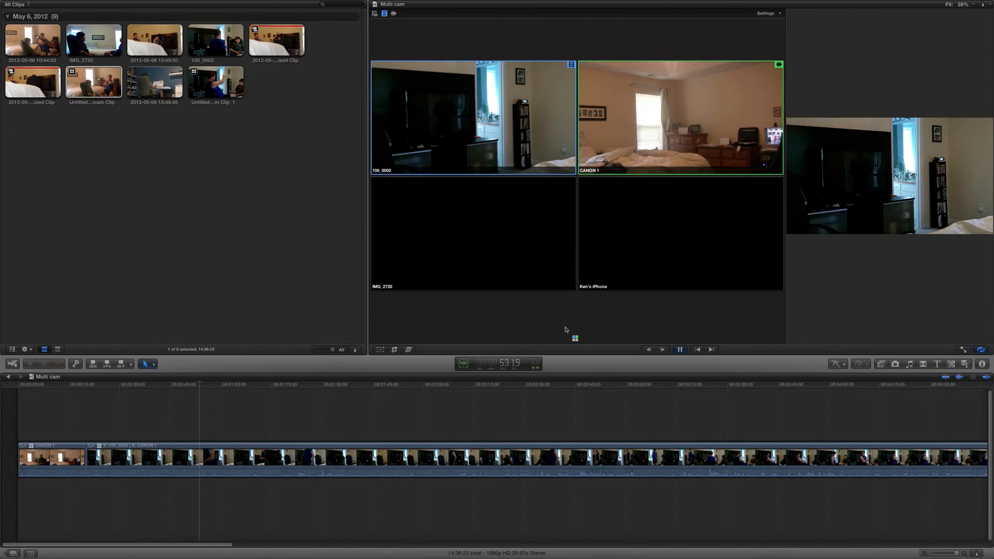
left_click(697, 69)
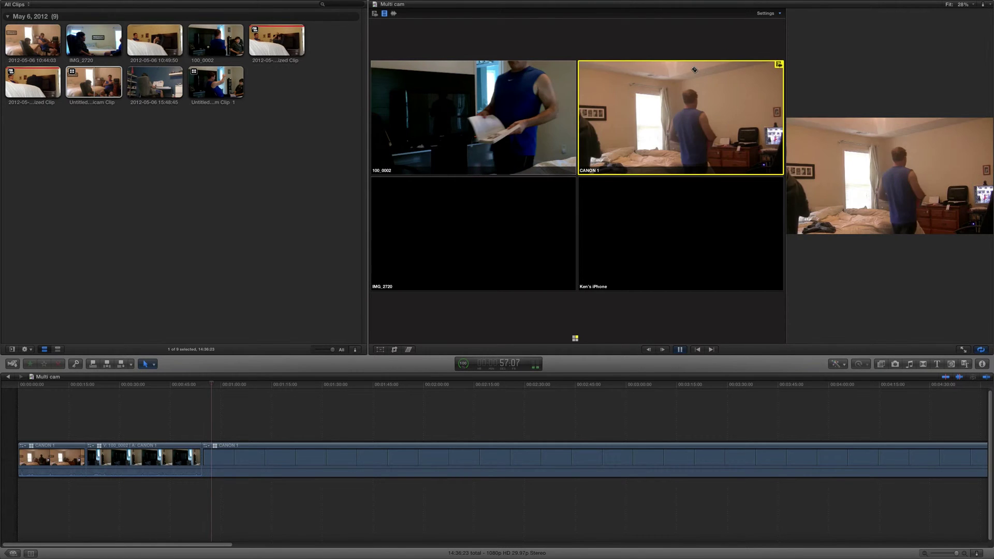
left_click(482, 125)
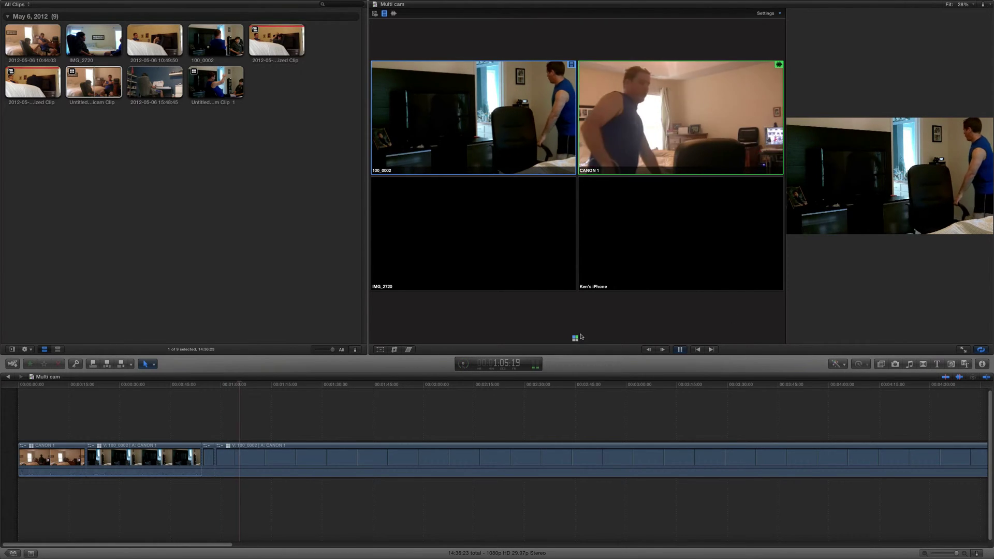
key("space")
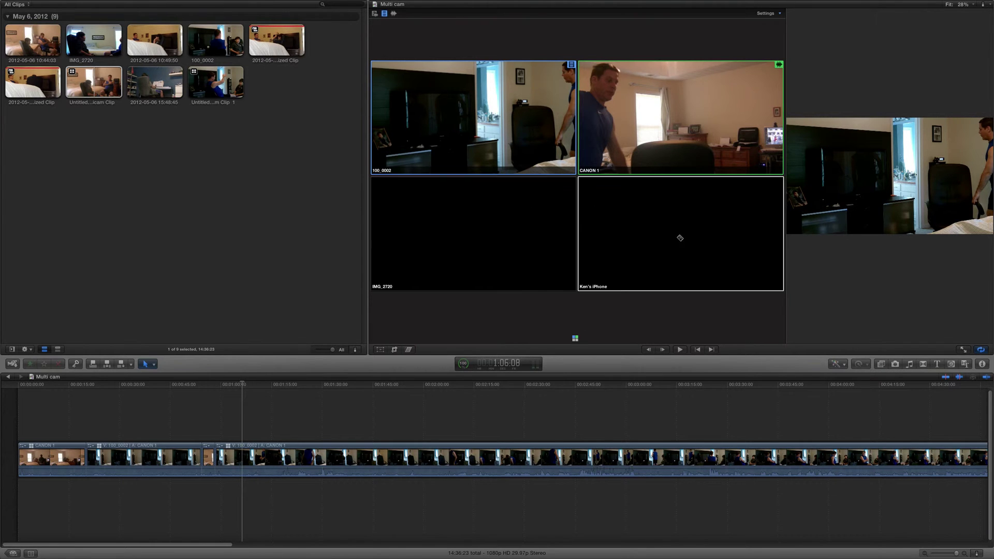
left_click(463, 364)
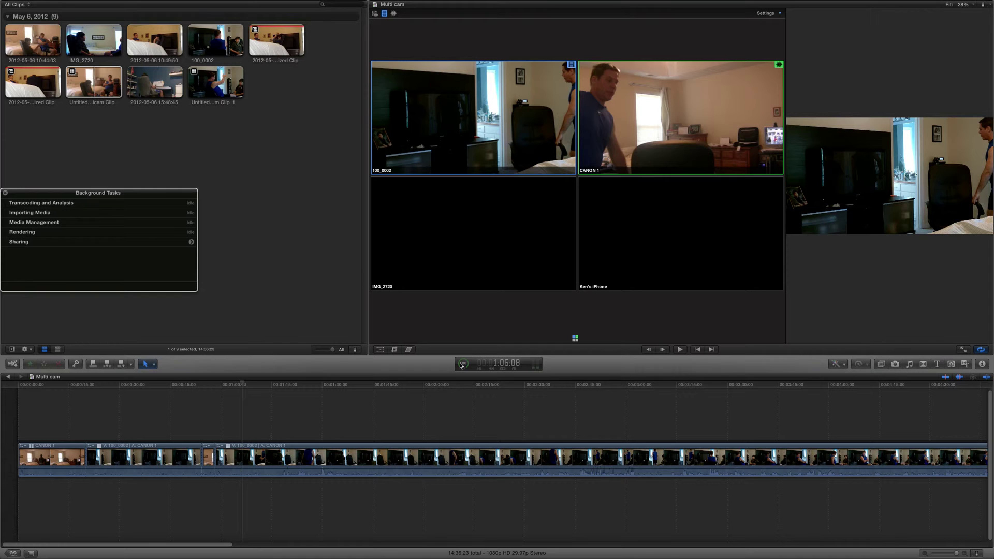
- Close Background Tasks and cut the video to IMG_2720 at about 1:35 and again around 2:18
left_click(5, 193)
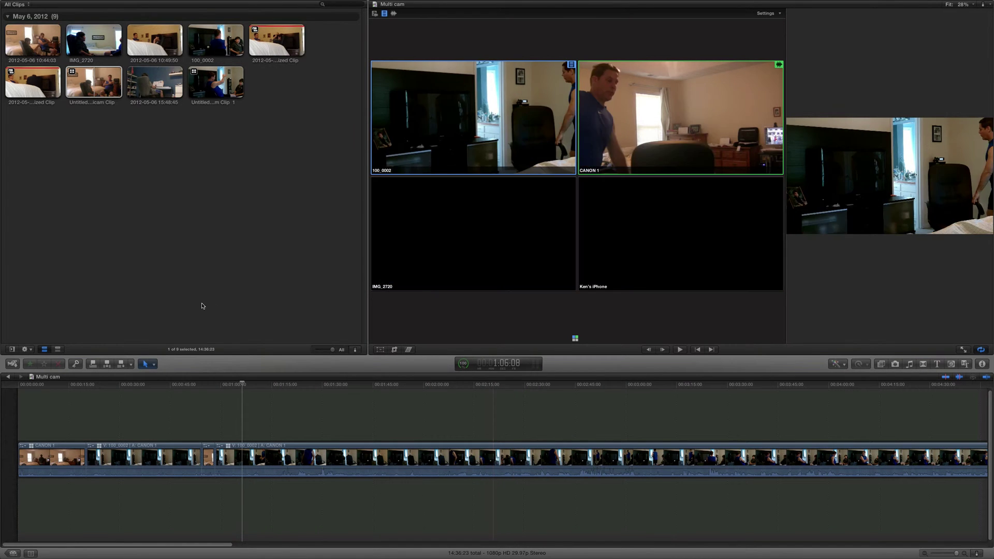
left_click(341, 386)
left_click(476, 250)
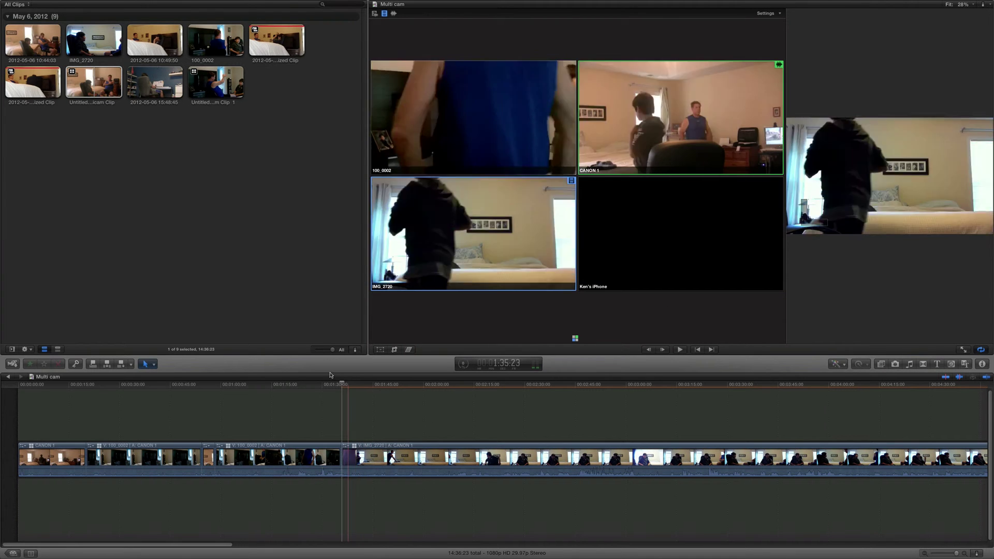
left_click_drag(342, 388, 485, 425)
key("space")
key("4")
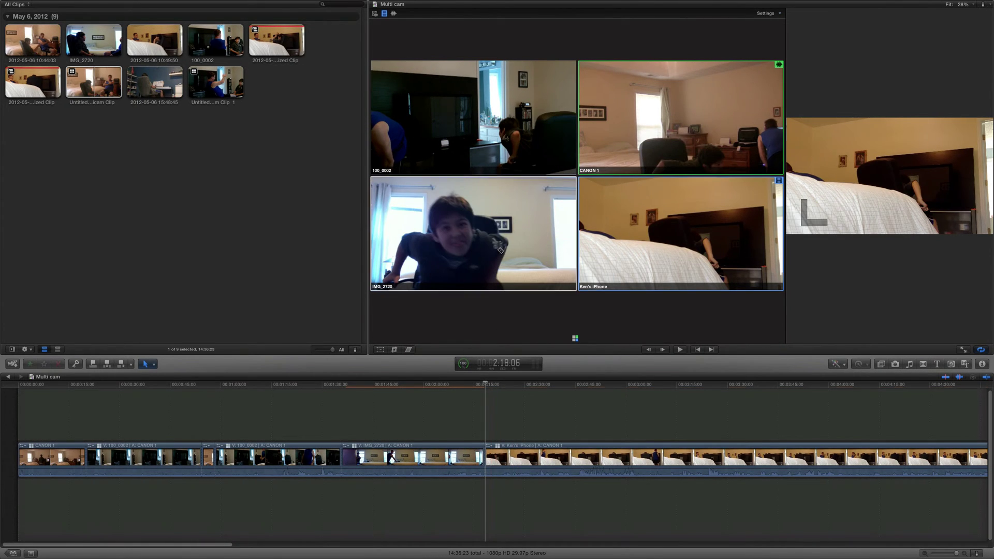
key("3")
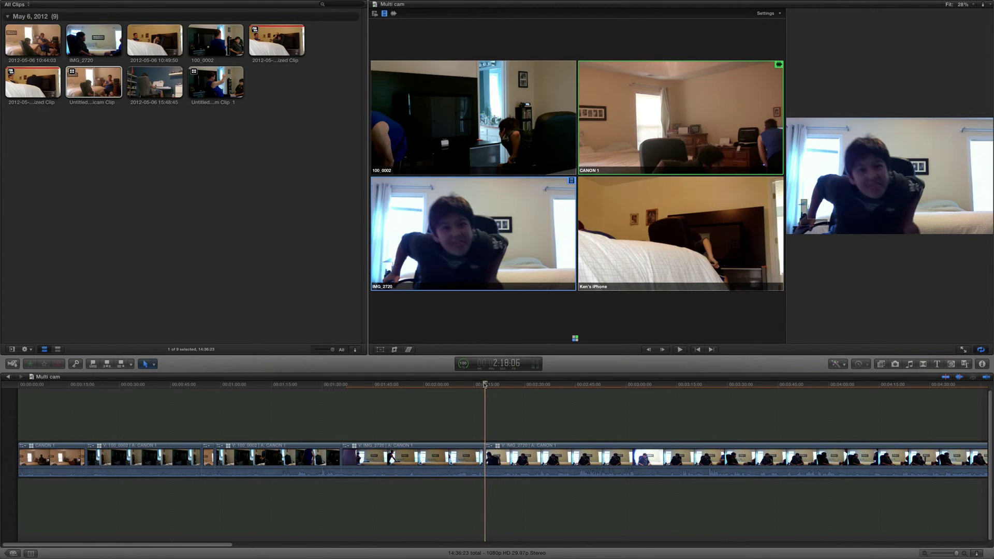
- Cut to the CANON 1 angle around 2:22 and play the timeline past 2:30
left_click(500, 394)
key("space")
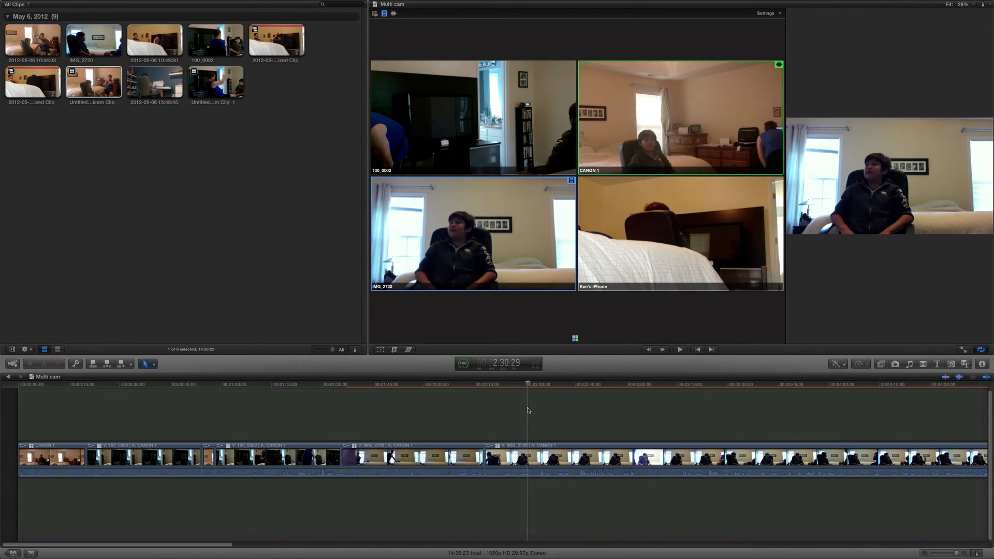
left_click(683, 137)
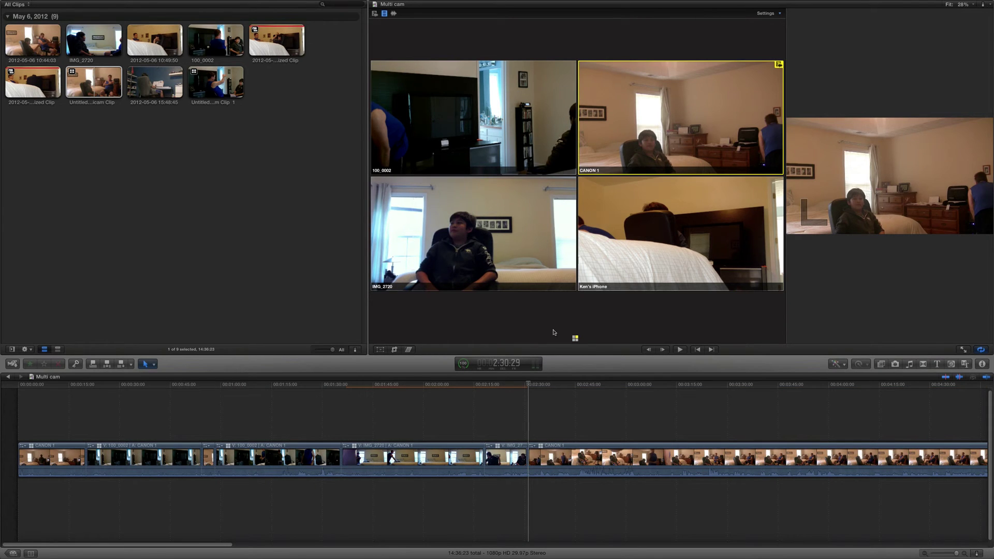
left_click(529, 385)
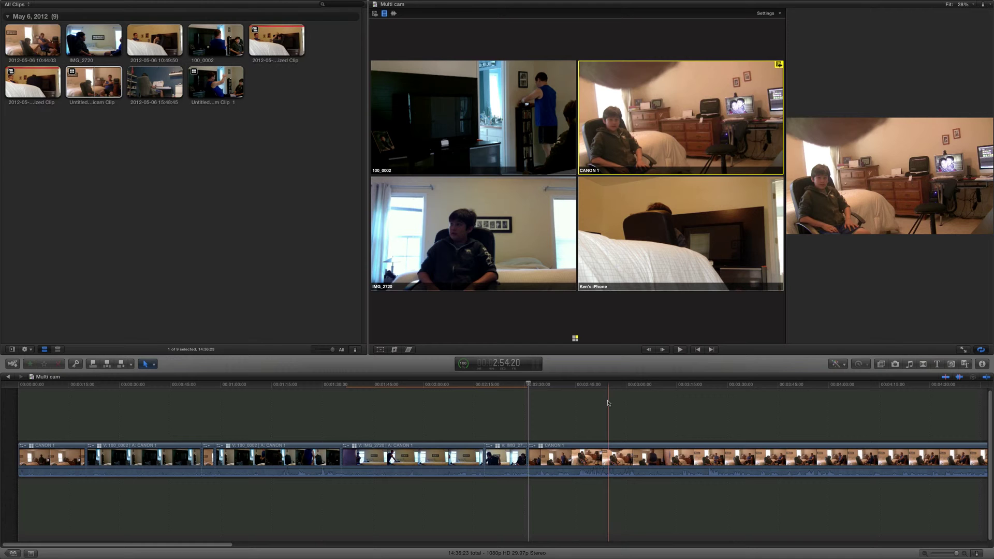
key("space")
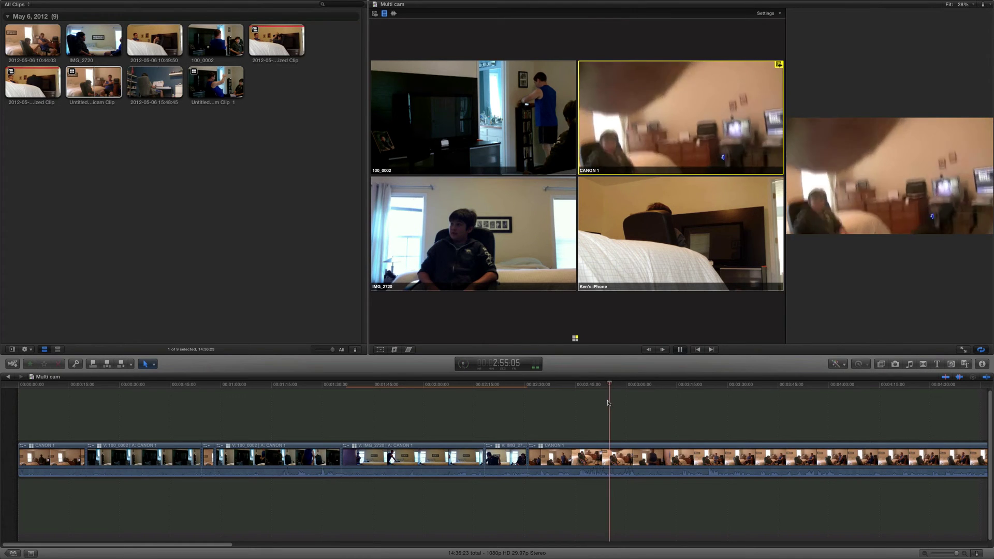
key("space")
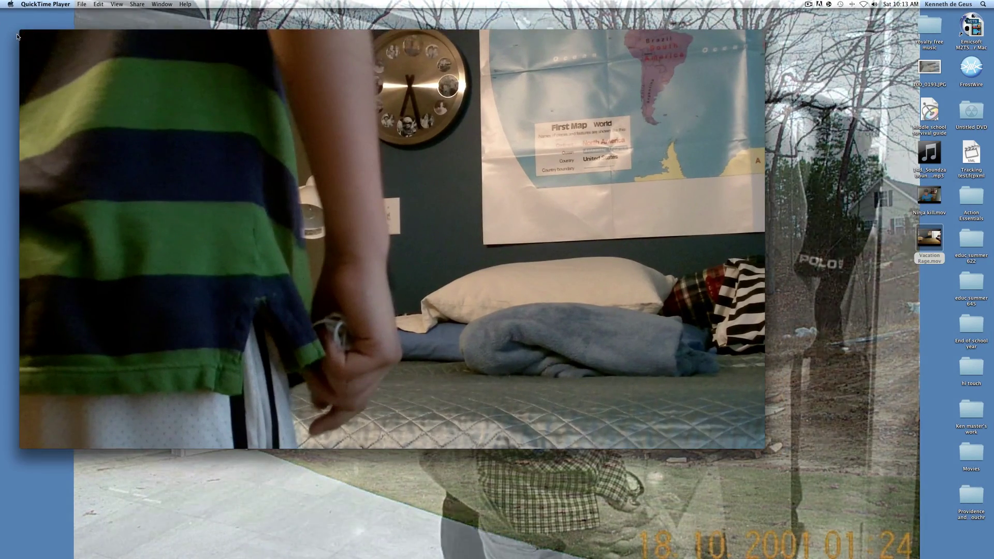
- Close the Vacation Rage.mov window in QuickTime Player after watching it
left_click(24, 34)
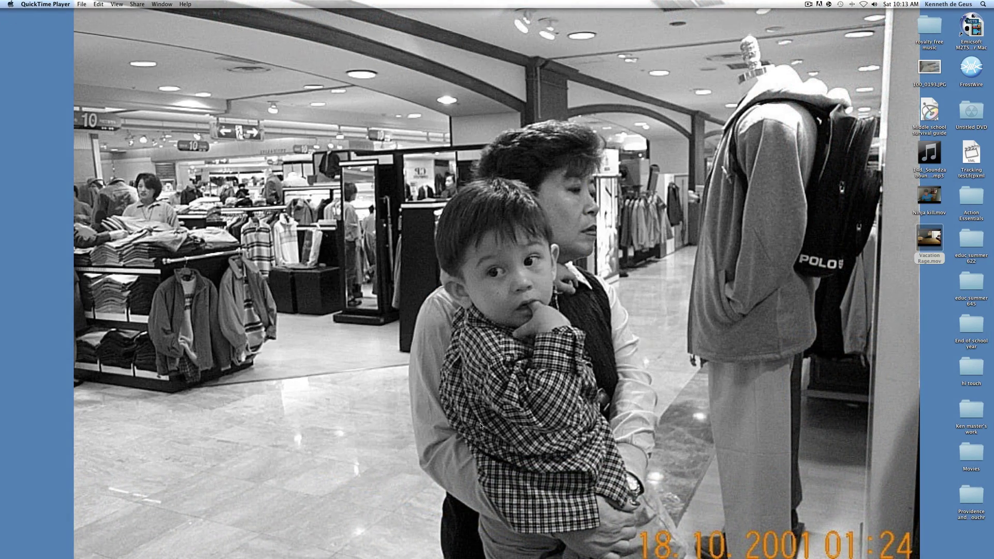